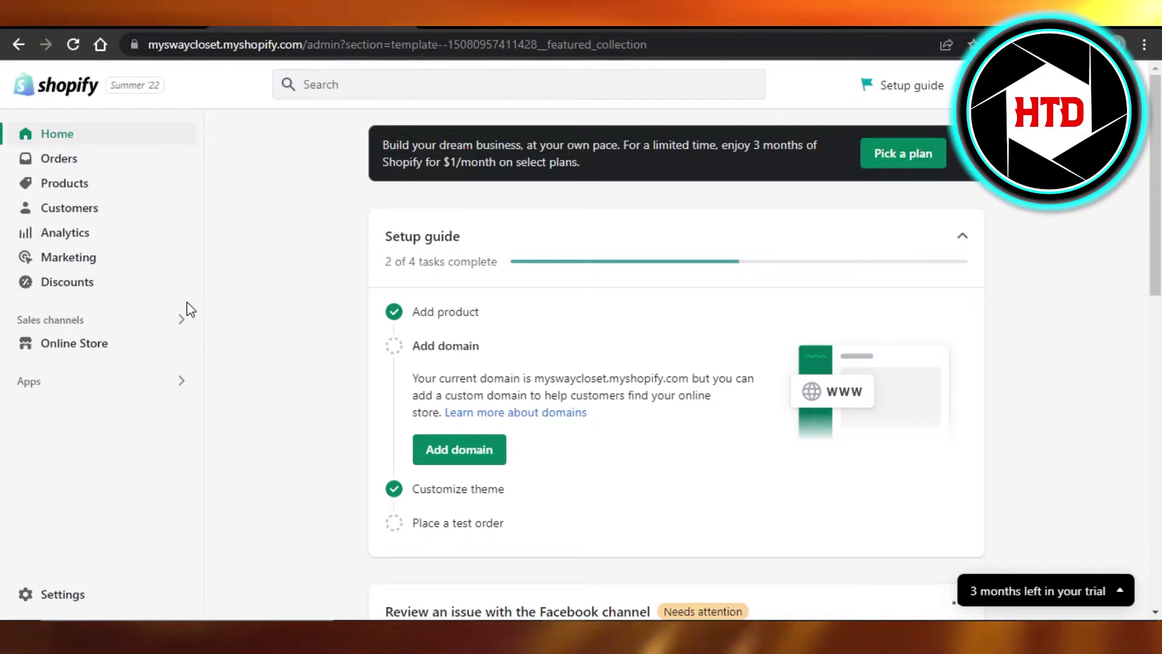
Step: Open the MySwayCloset store's Settings from the admin sidebar
{"action": "left_click", "coordinate": [67, 603]}
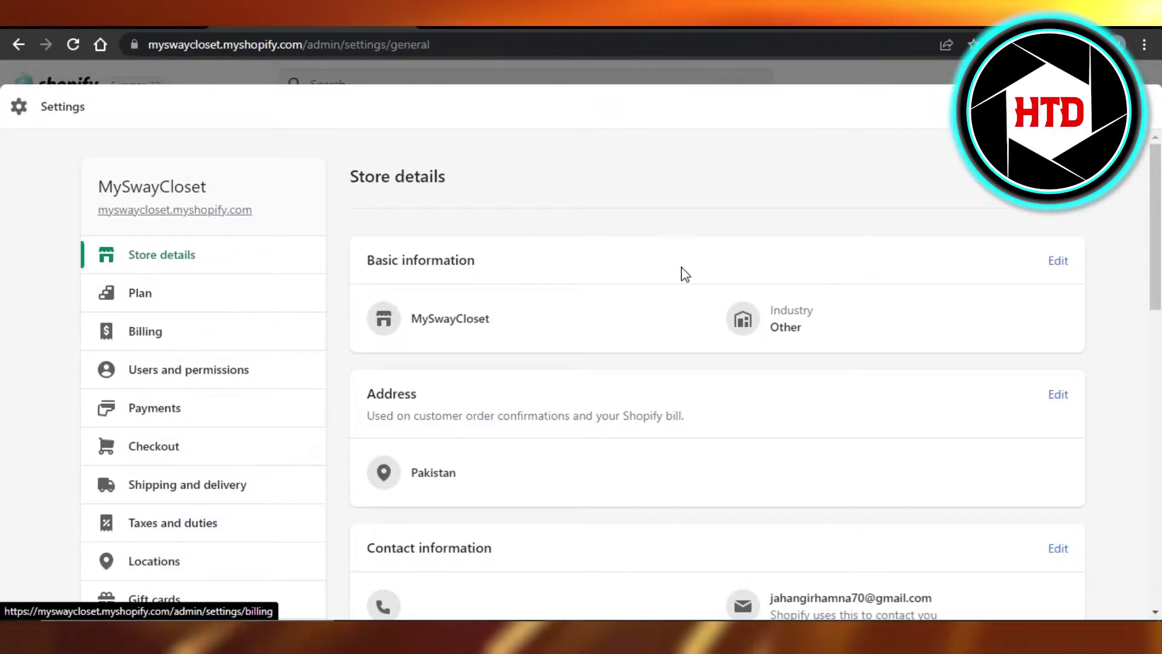
{"action": "scroll", "coordinate": [718, 363], "scroll_direction": "down", "scroll_amount": 2}
{"action": "scroll", "coordinate": [717, 363], "scroll_direction": "down", "scroll_amount": 2}
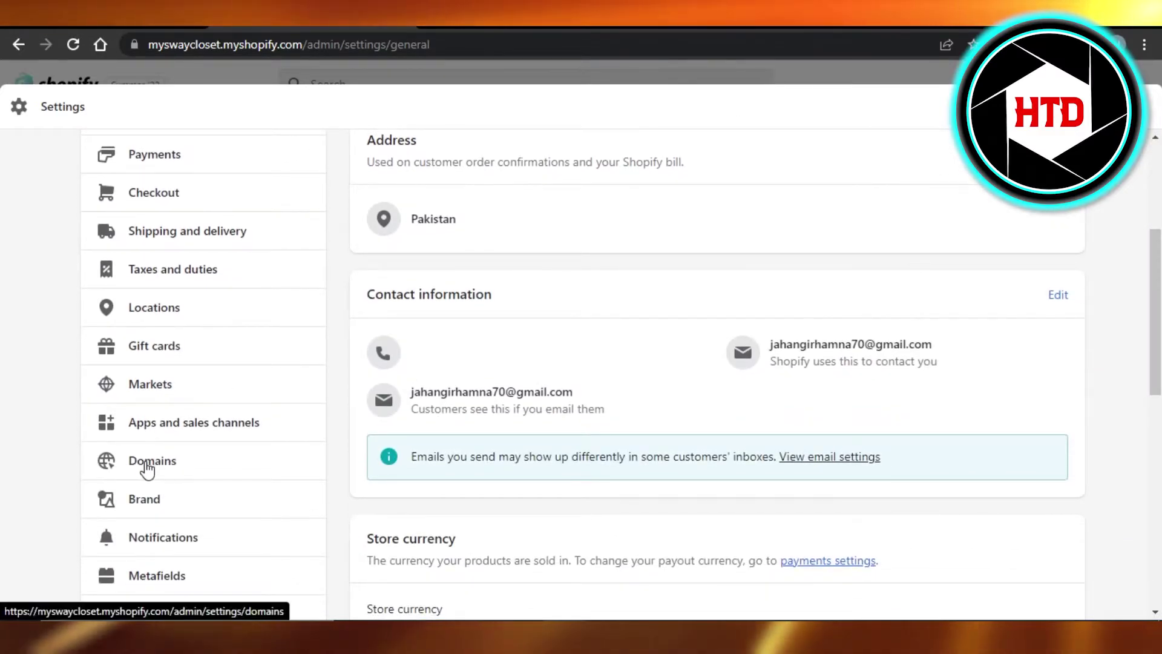
Step: Open the Domains settings showing the myshopify.com address as the primary domain
{"action": "left_click", "coordinate": [127, 471]}
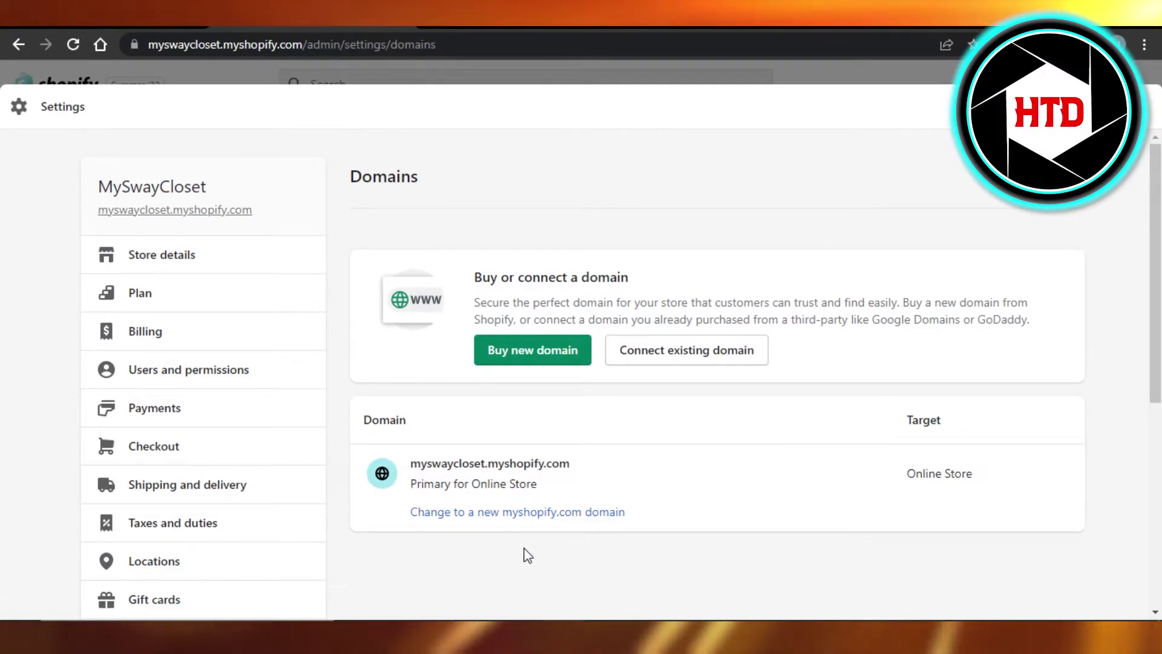
{"action": "scroll", "coordinate": [717, 364], "scroll_direction": "down", "scroll_amount": 1}
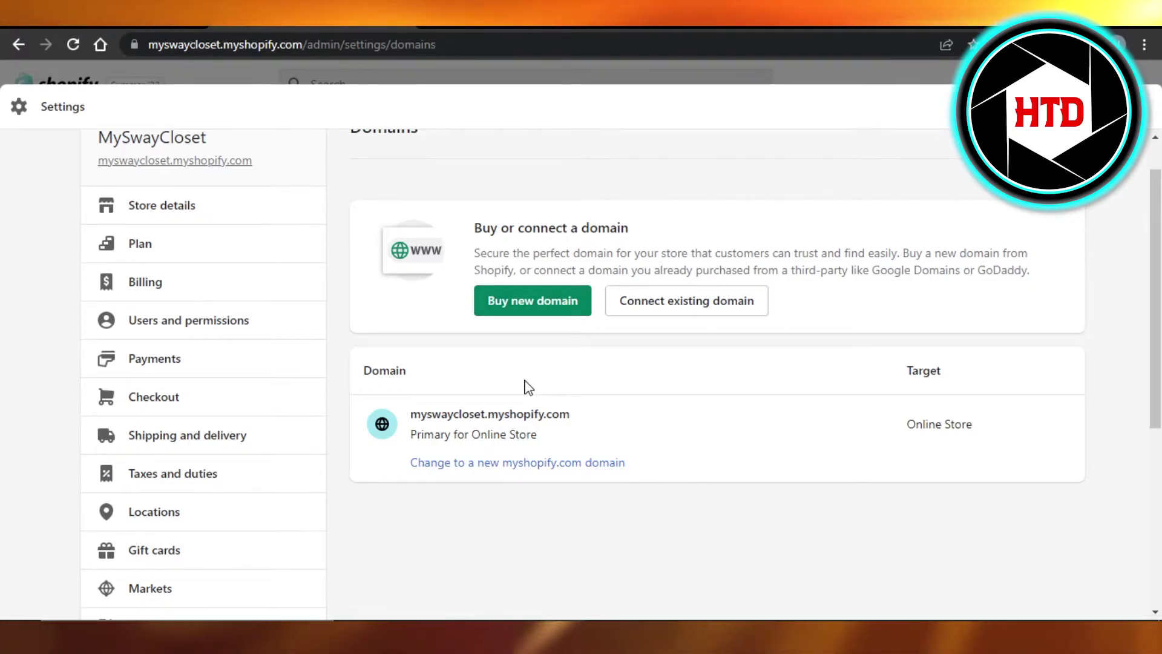
{"action": "left_click", "coordinate": [519, 465]}
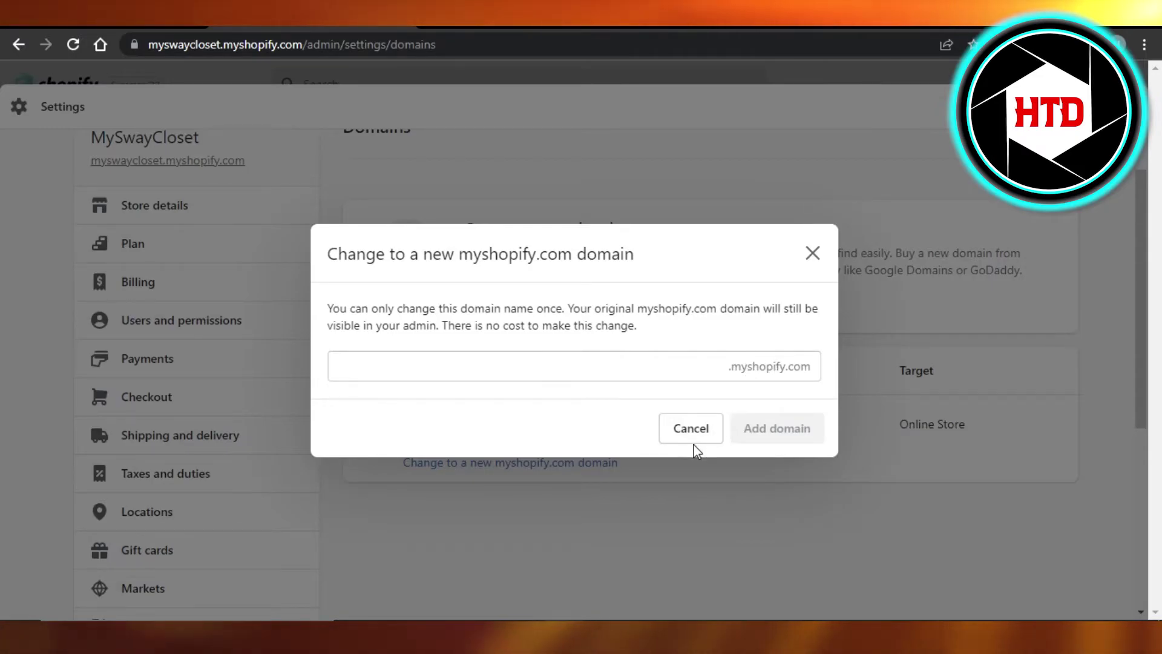
{"action": "left_click", "coordinate": [690, 429]}
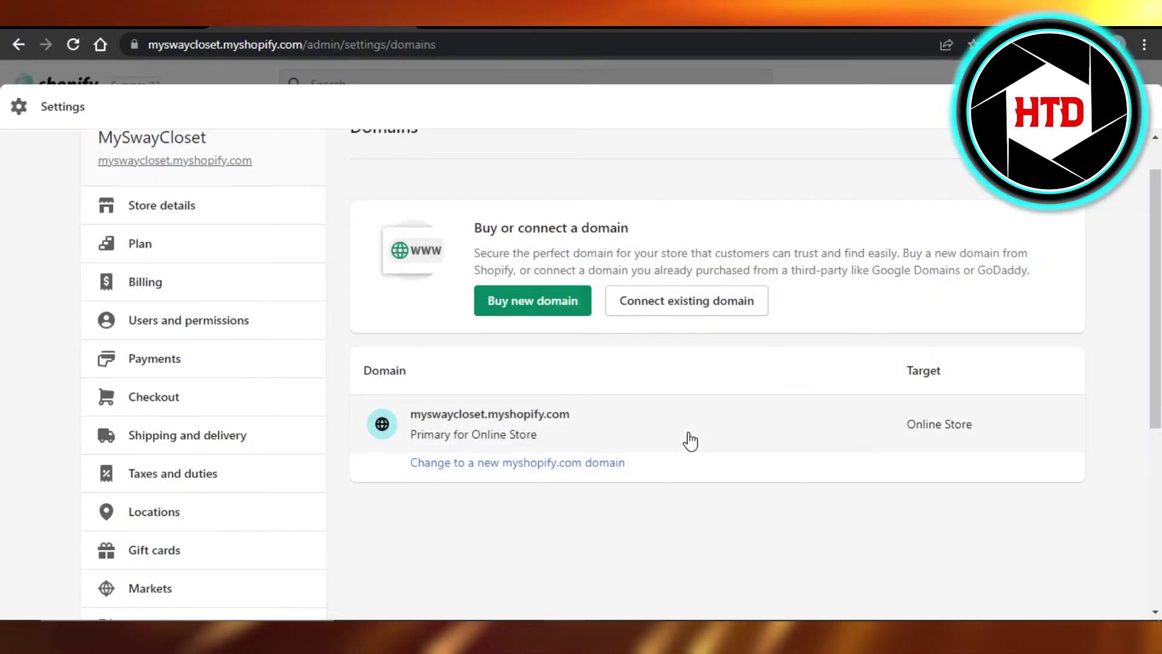